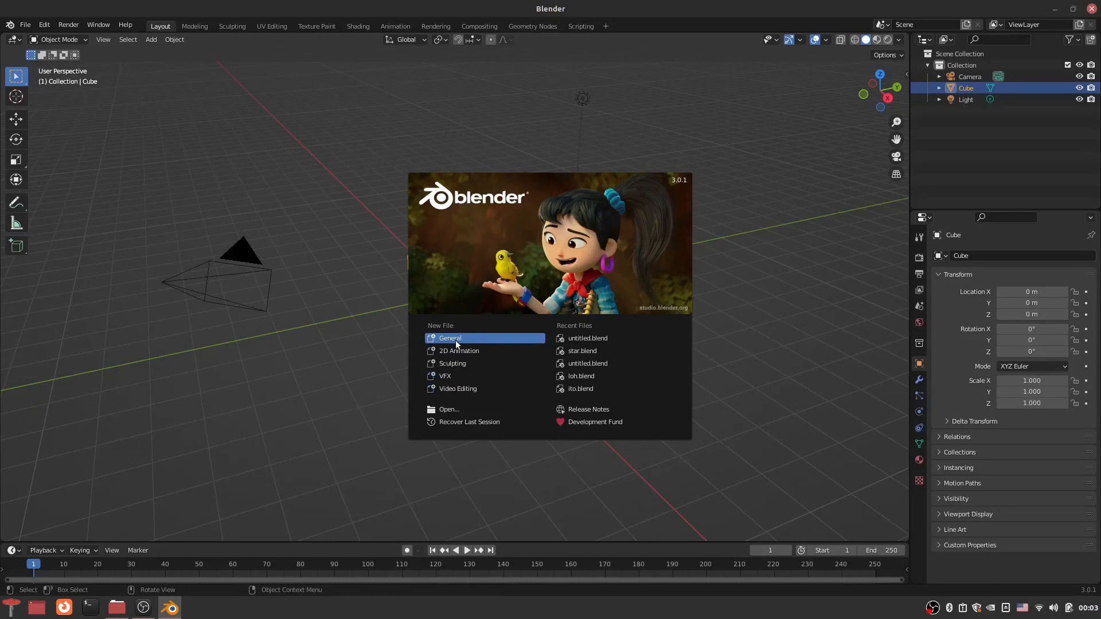
Step: Start a new General scene and delete the default cube
click(451, 340)
middle_drag(697, 340, 721, 376)
scroll(721, 376, up, 4)
key(Delete)
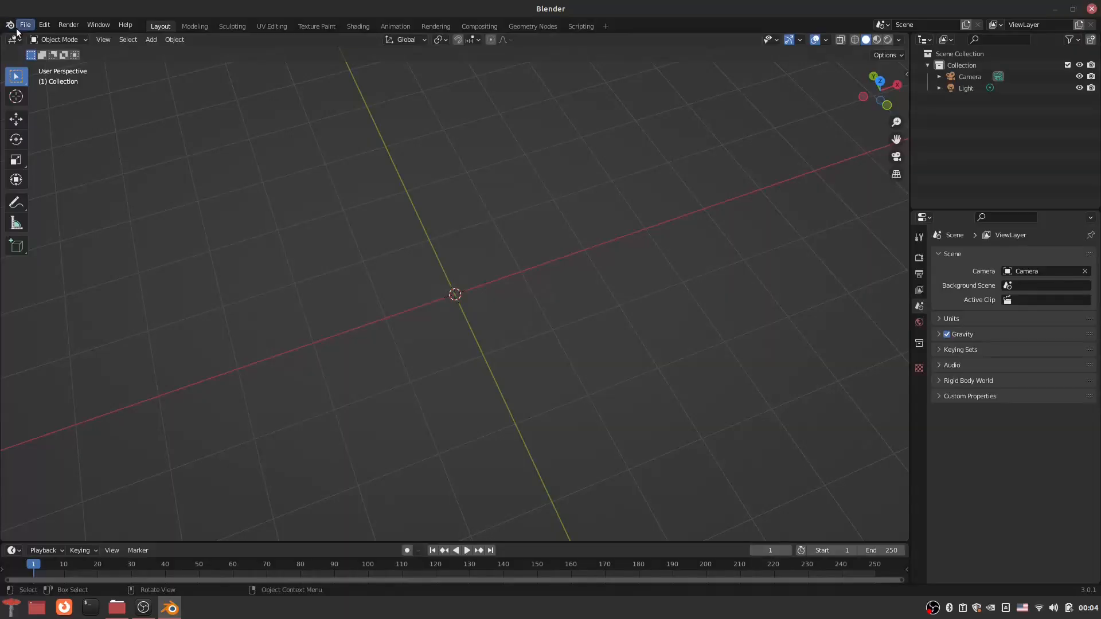
Step: Import ma wojak.svg and delete its surplus curves, keeping only path897, path907 and path911
click(26, 25)
mouse_move(86, 180)
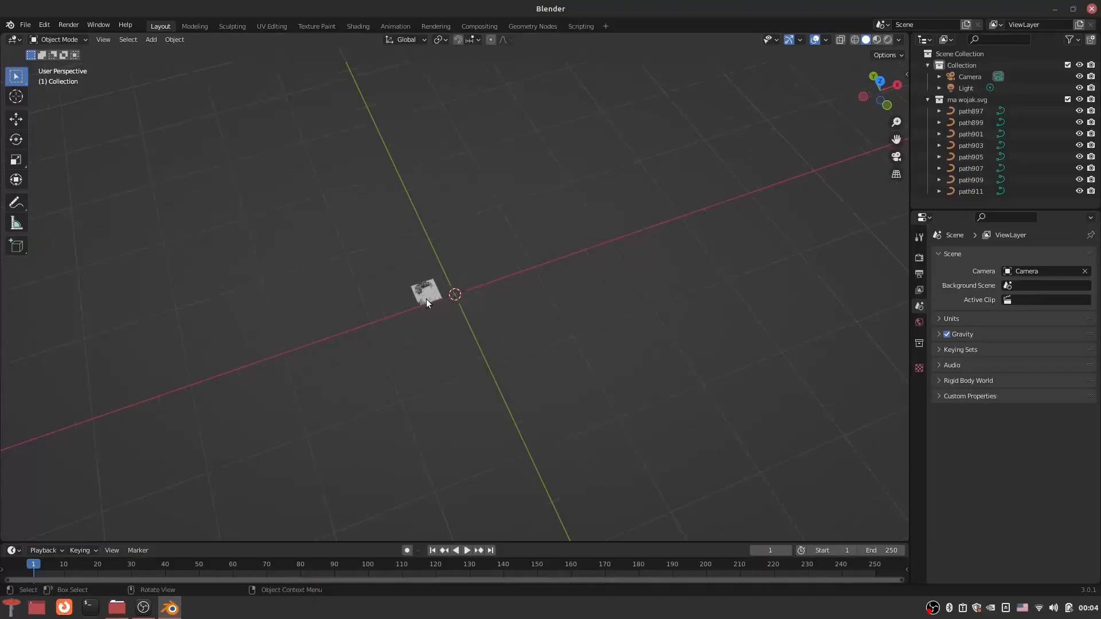
click(975, 157)
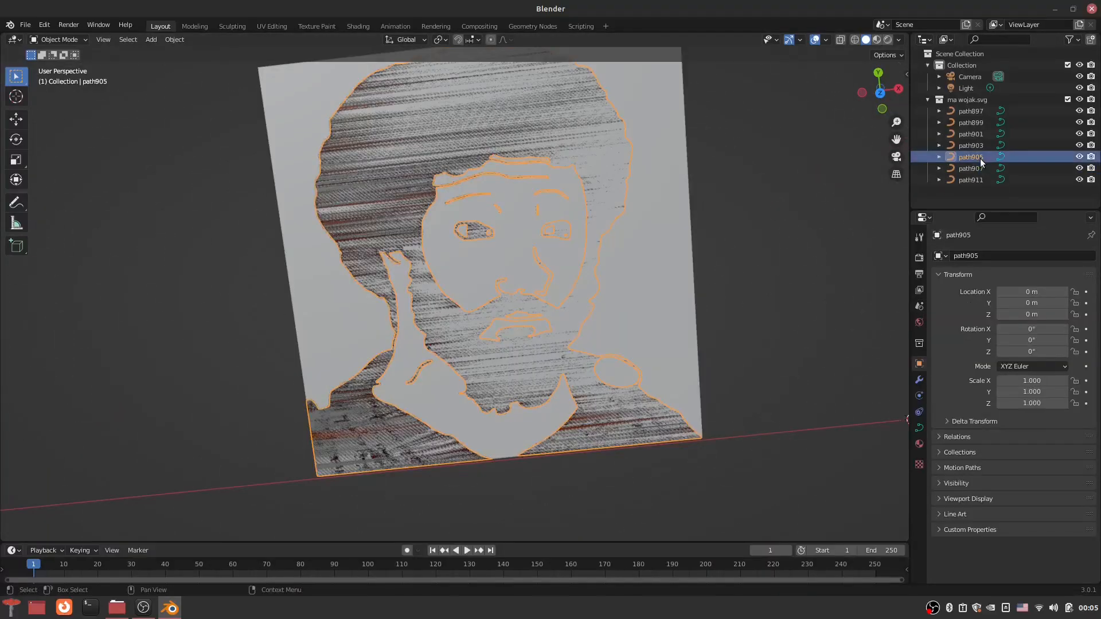
key(x)
key(x)
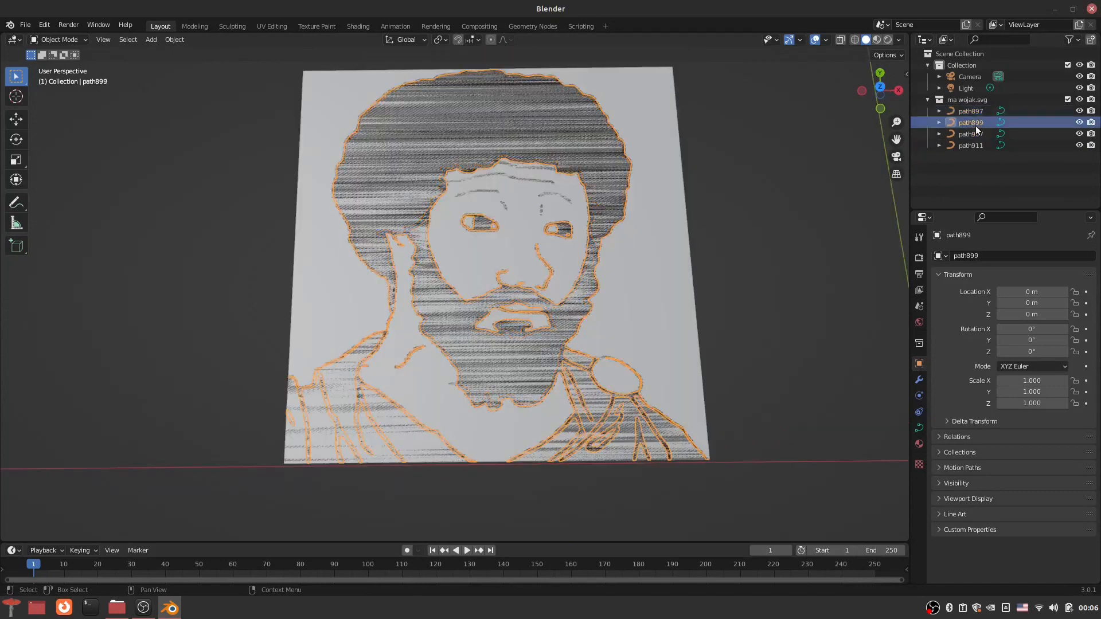
key(x)
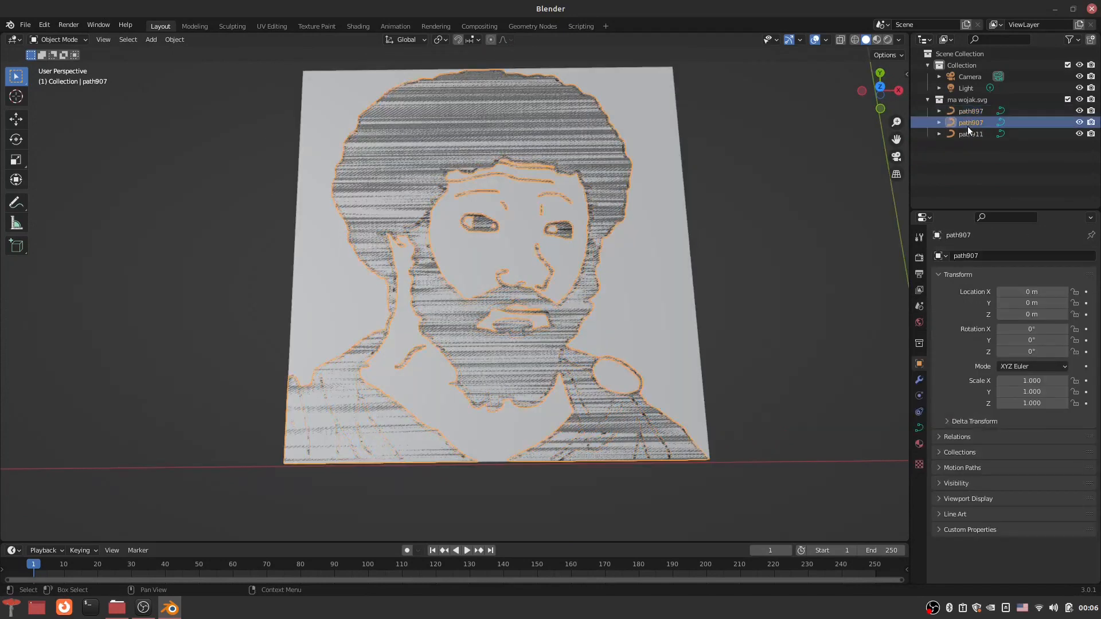
Step: Convert the path897, path907 and path911 curves to meshes
middle_drag(574, 239, 598, 222)
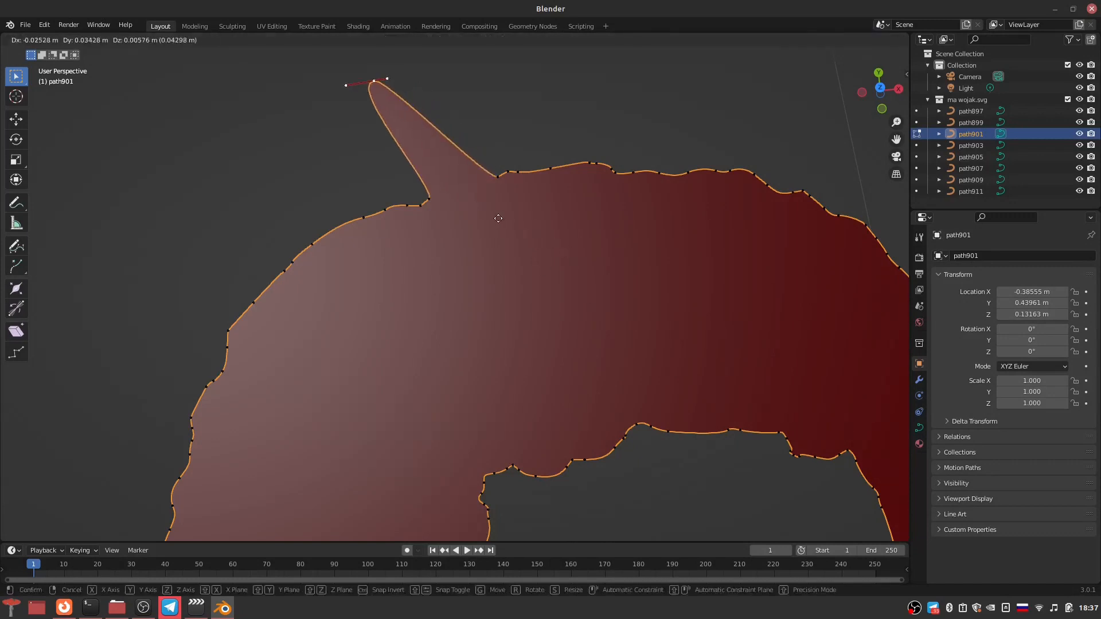
click(574, 215)
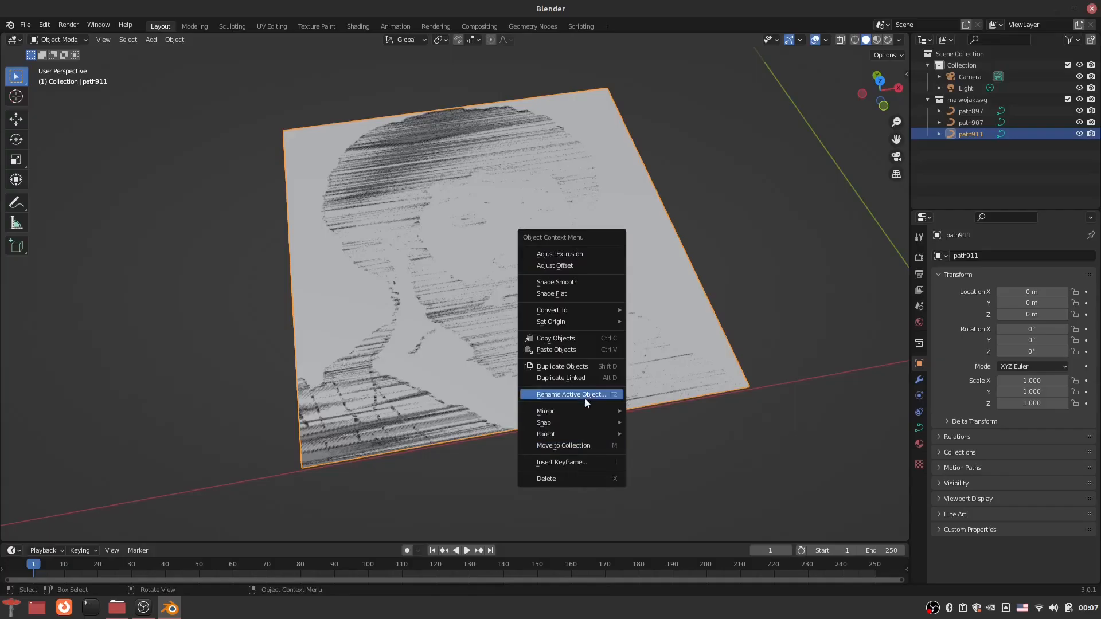
mouse_move(591, 315)
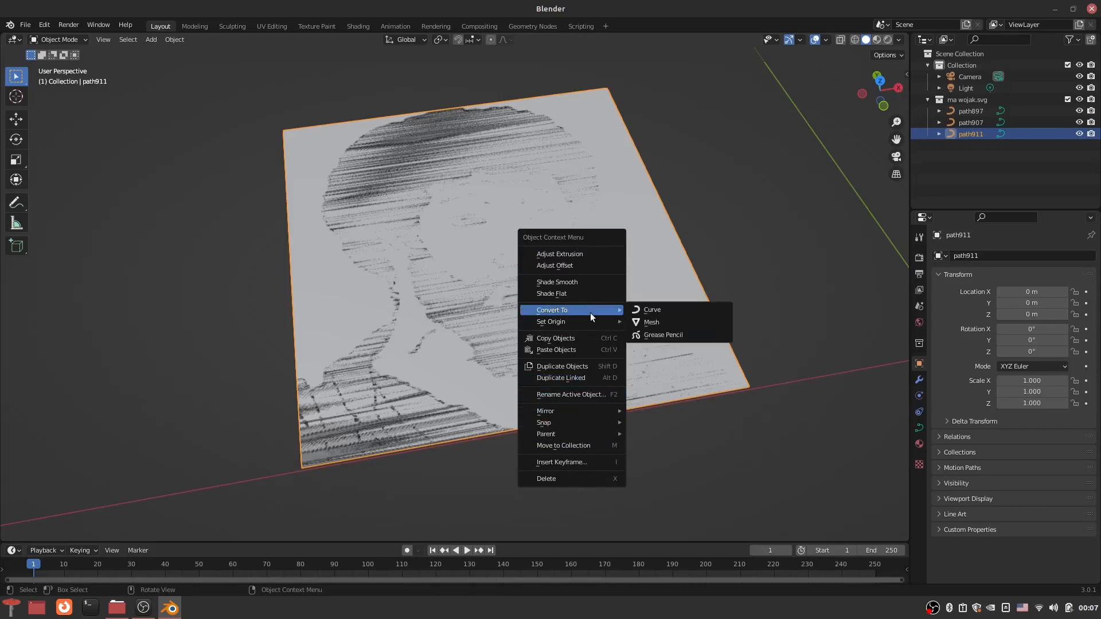
click(652, 322)
middle_drag(670, 316, 564, 368)
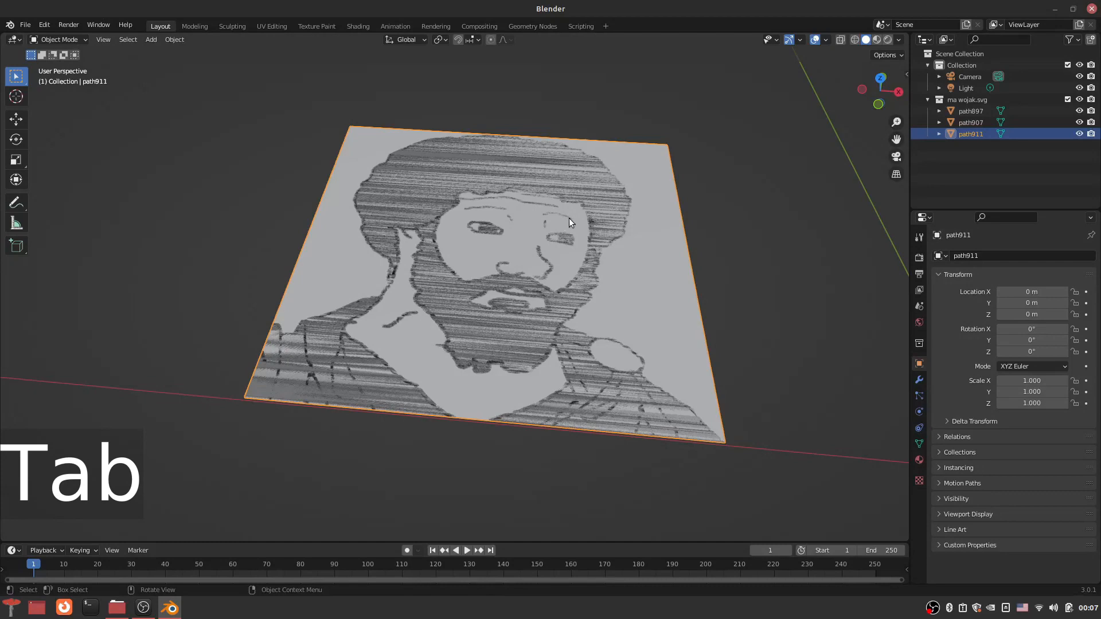
Step: Extrude the background mesh path911 in Edit Mode downward by about 0.005 m
key(Tab)
middle_drag(503, 316, 473, 285)
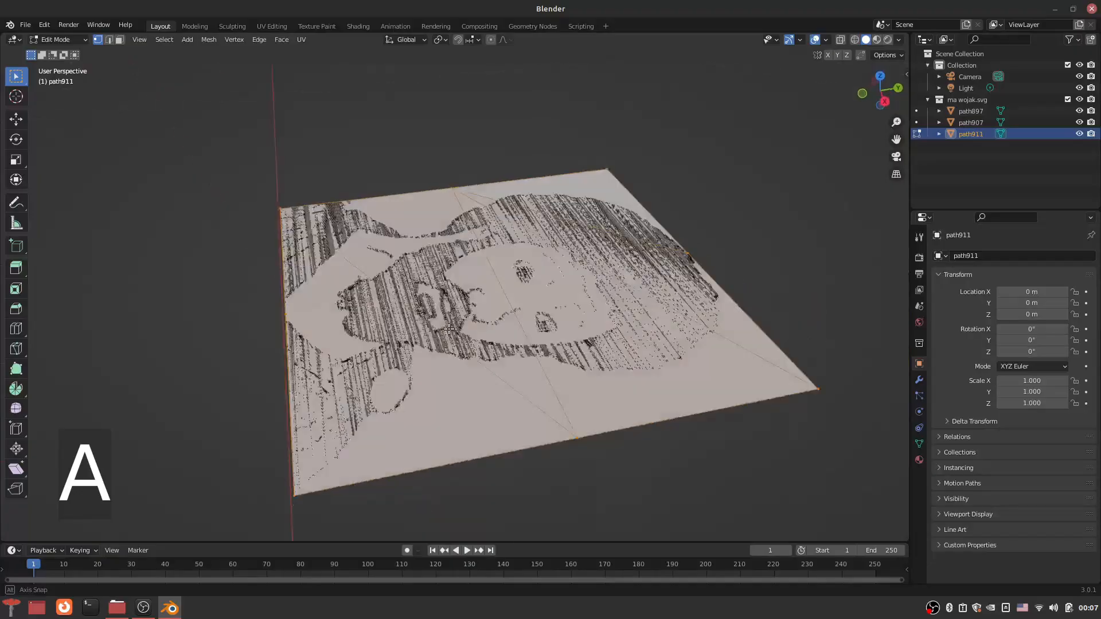
middle_drag(472, 285, 465, 264)
key(e)
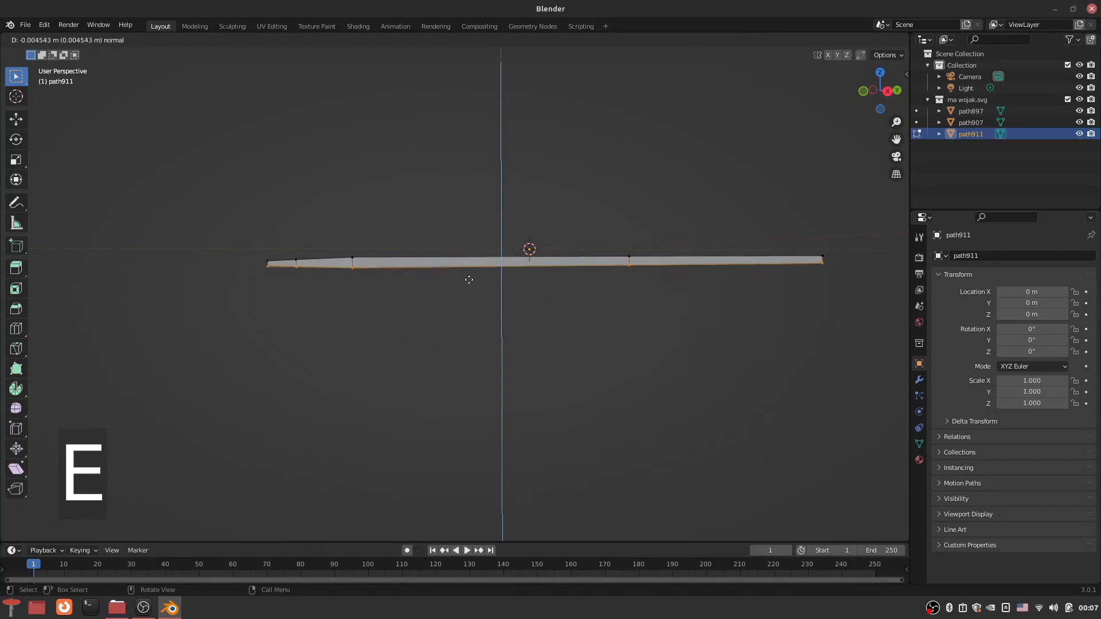
middle_drag(470, 279, 471, 333)
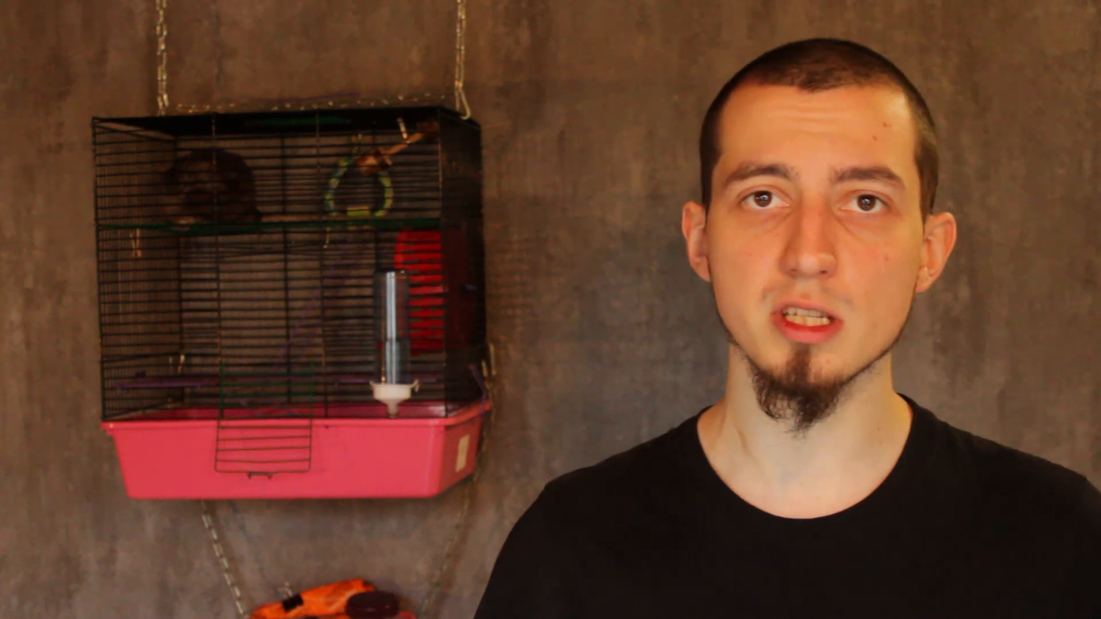
Step: Extrude the hair part of the path903 mesh upward by about 0.055 m and clear the selection
drag(215, 121, 606, 281)
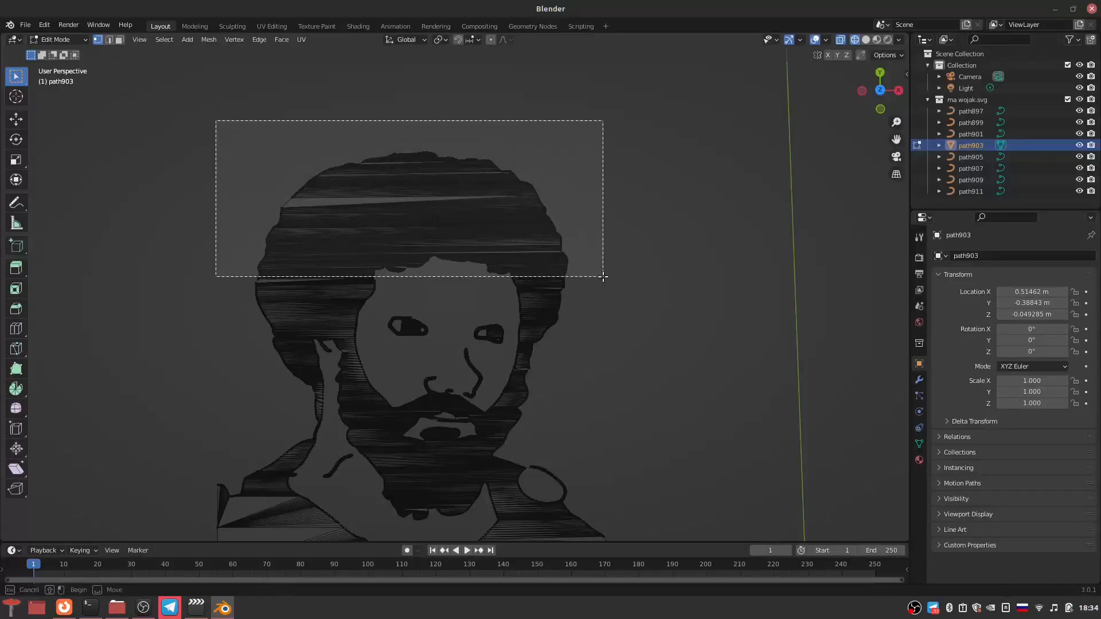
middle_drag(581, 333, 437, 227)
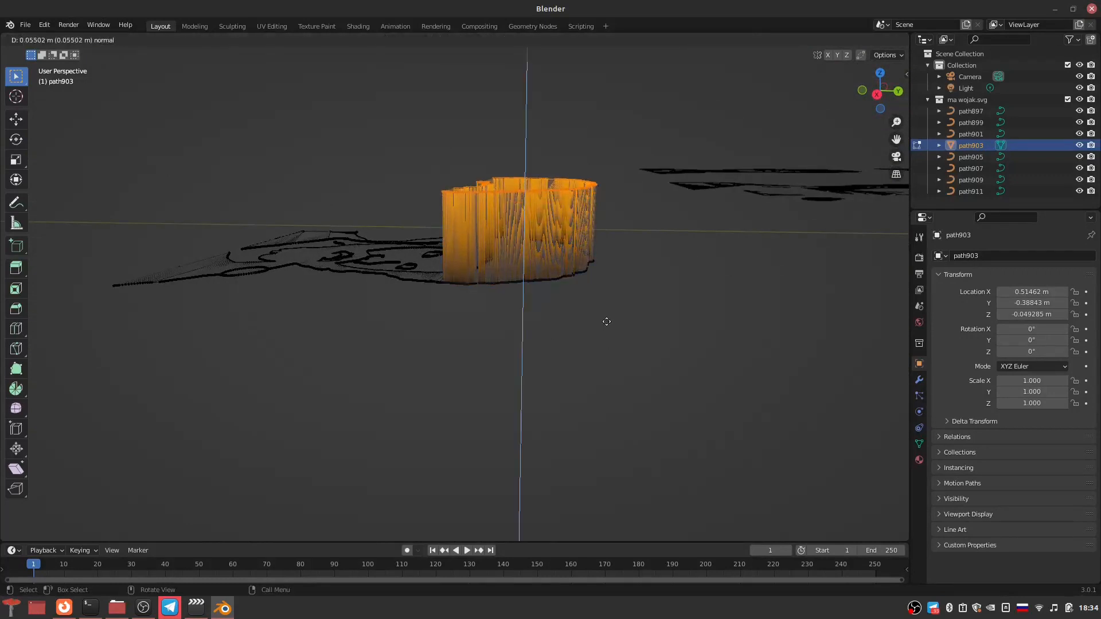
scroll(606, 321, up, 2)
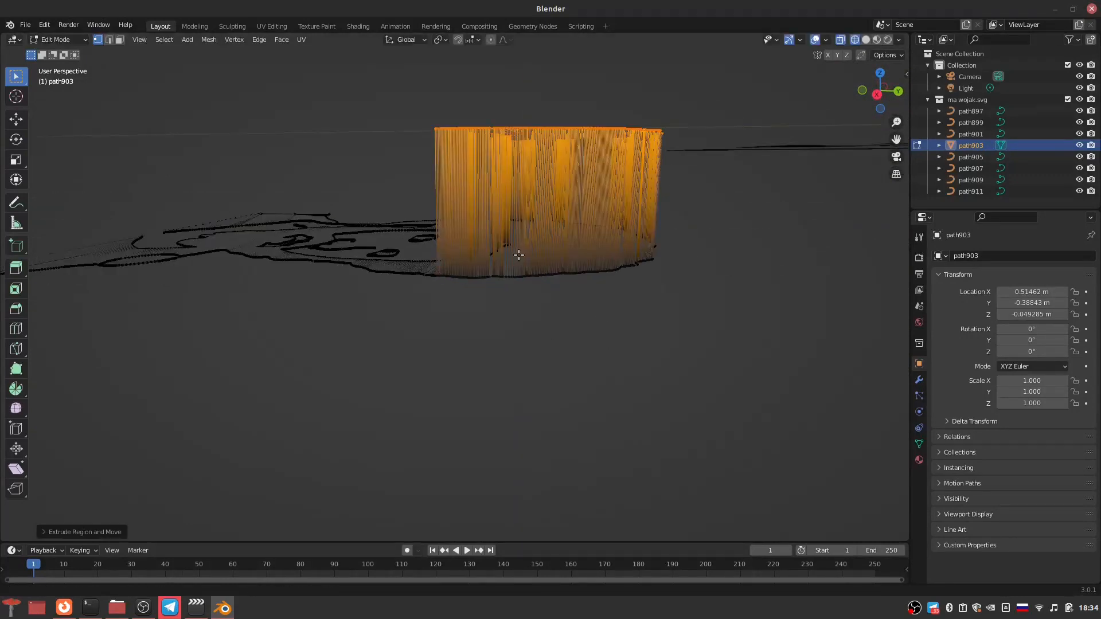
middle_drag(519, 255, 525, 339)
click(573, 339)
scroll(631, 338, up, 3)
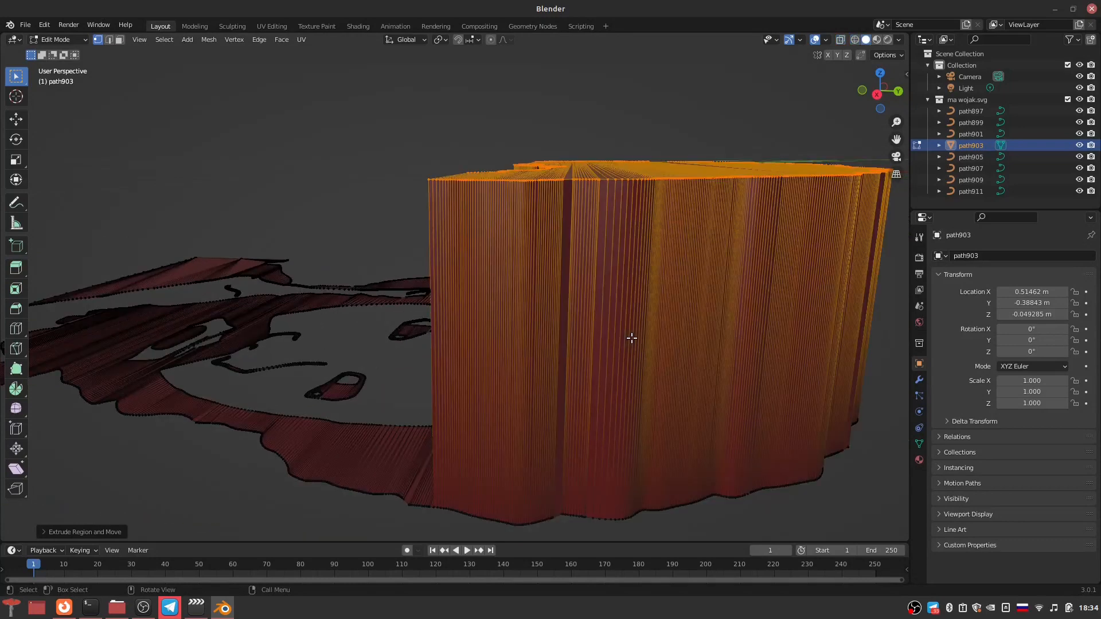
key(alt+a)
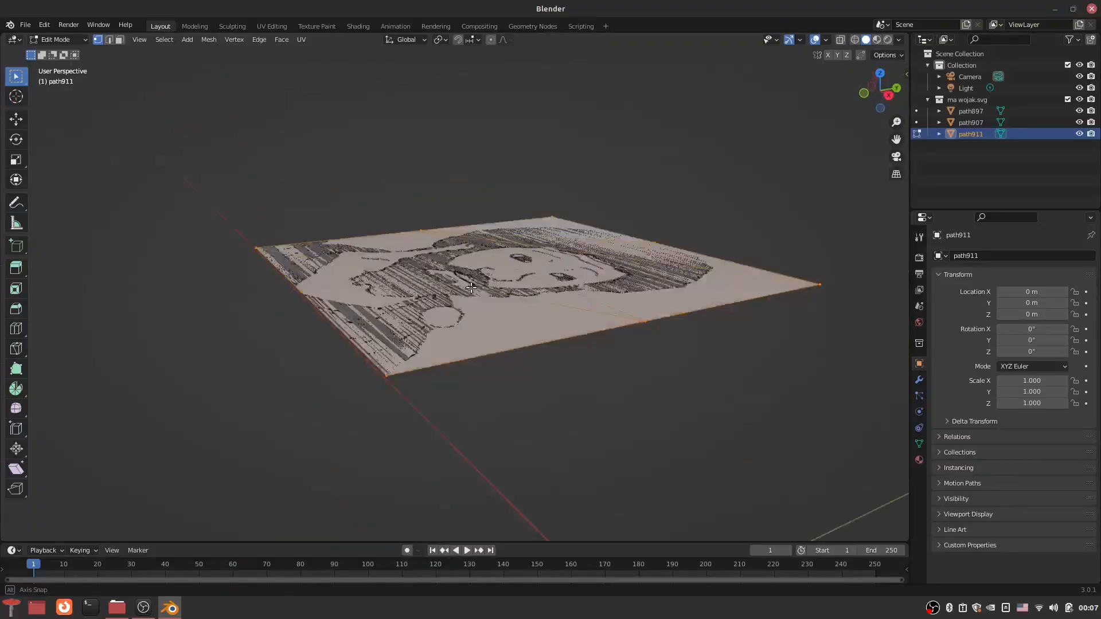
Step: Finish the path911 extrusion, and move the entire path907 mesh vertically along Z in Edit Mode
middle_drag(460, 367, 464, 273)
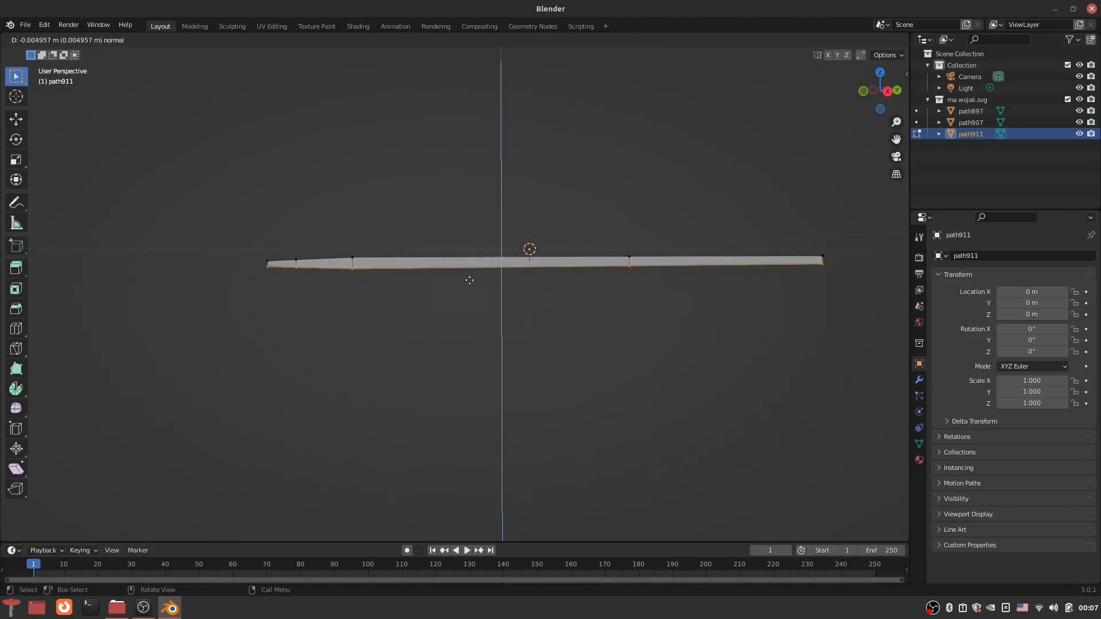
middle_drag(483, 259, 487, 321)
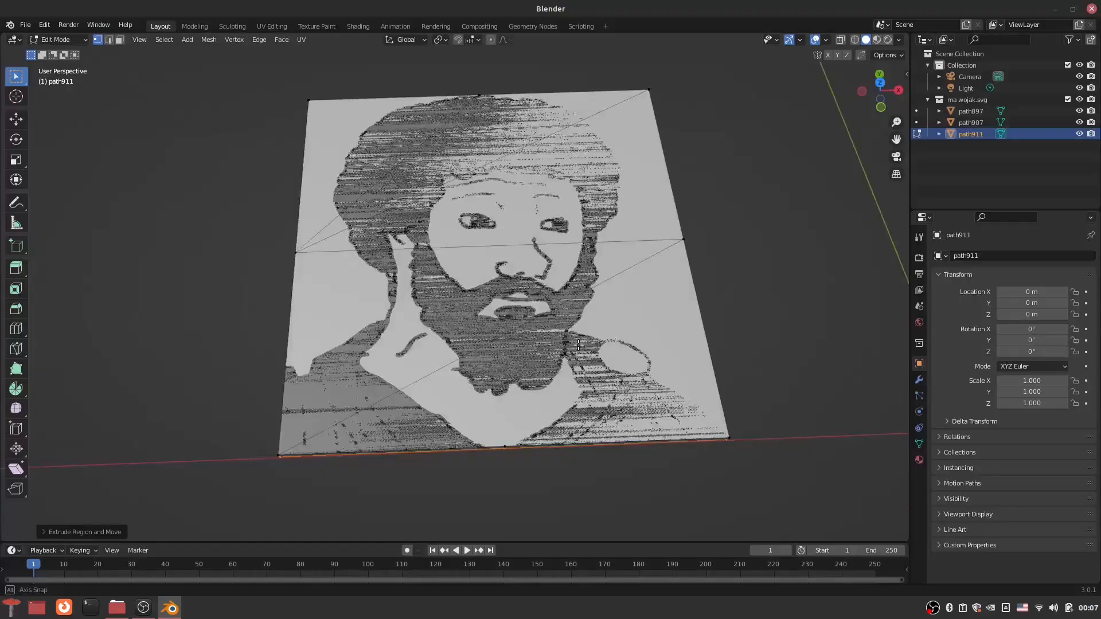
click(979, 123)
middle_drag(473, 258, 398, 241)
key(Tab)
middle_drag(519, 267, 479, 228)
key(a)
middle_drag(308, 253, 447, 391)
key(g)
key(z)
click(321, 240)
key(Tab)
Step: Extrude the outline mesh path897 in Edit Mode to give the portrait lines thickness
click(972, 112)
key(Tab)
middle_drag(659, 344, 627, 226)
key(e)
click(488, 238)
click(626, 226)
key(Tab)
scroll(478, 296, up, 5)
middle_drag(478, 296, 406, 331)
scroll(407, 331, down, 5)
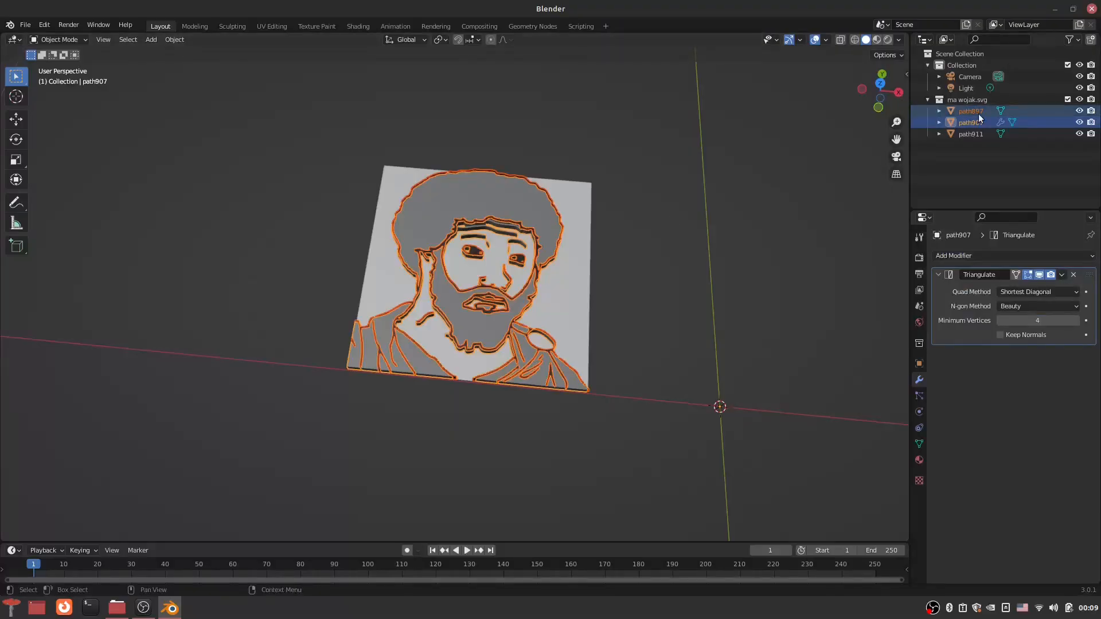
Step: Add a Triangulate modifier to the outline mesh path897
click(979, 115)
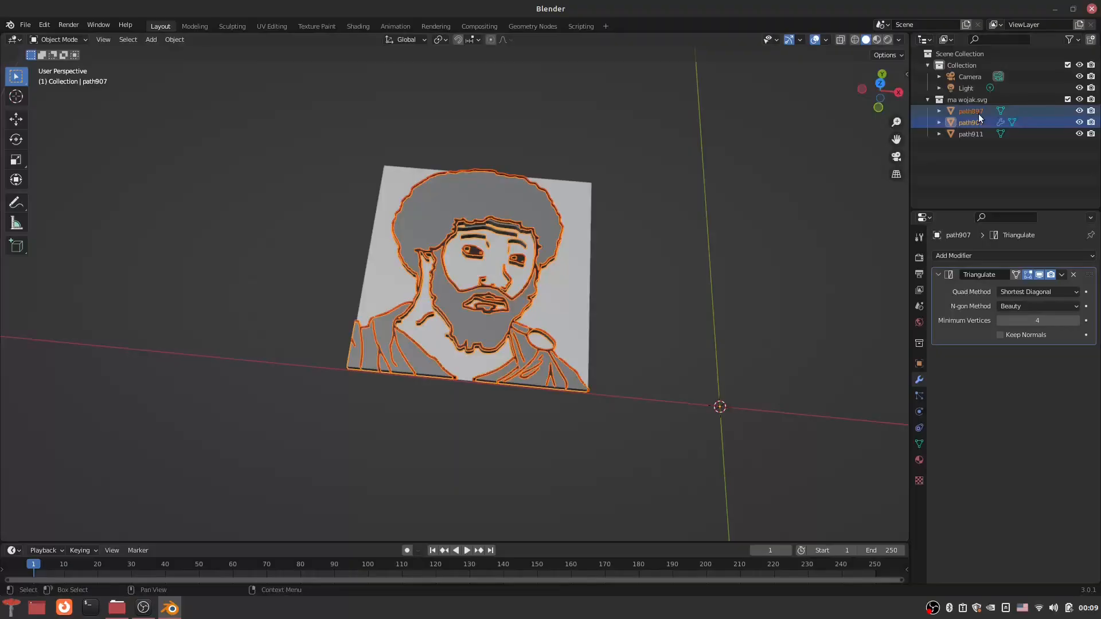
click(979, 114)
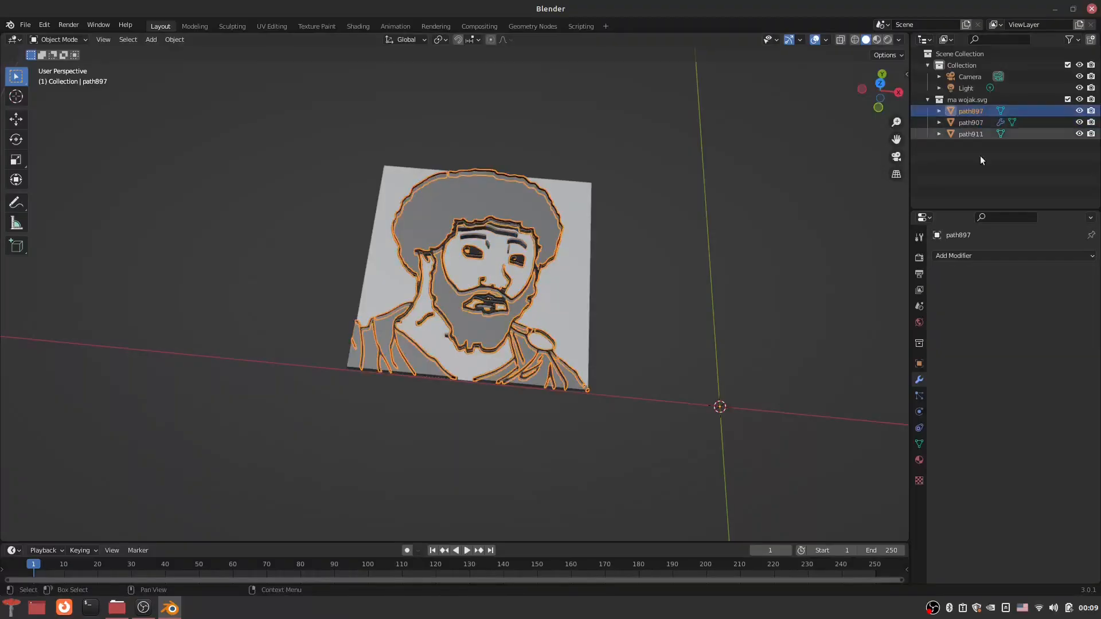
click(971, 258)
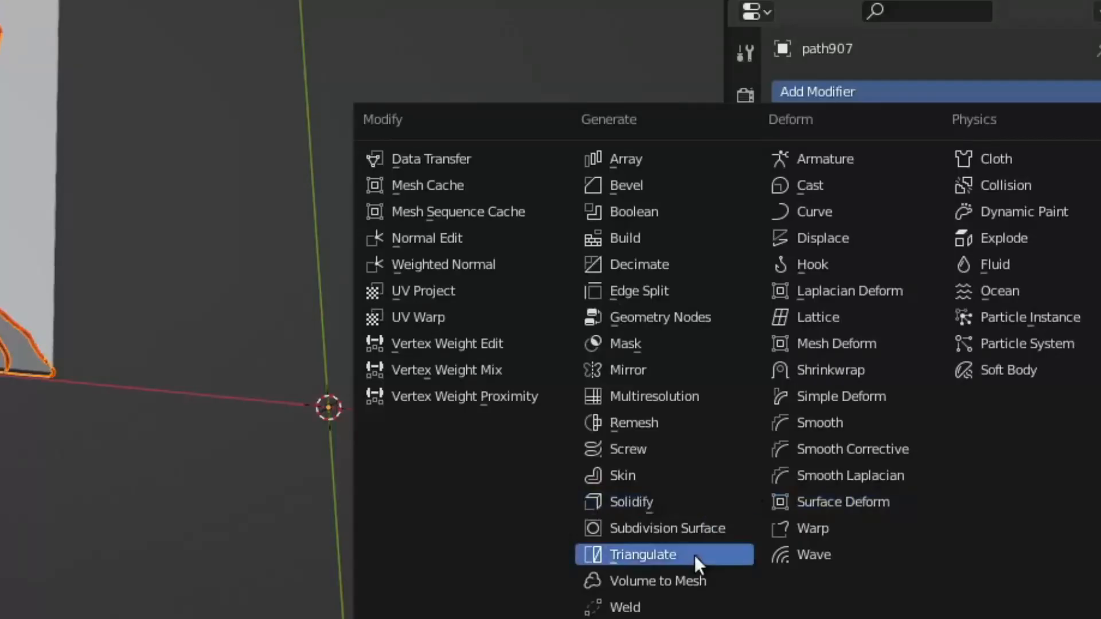
click(888, 477)
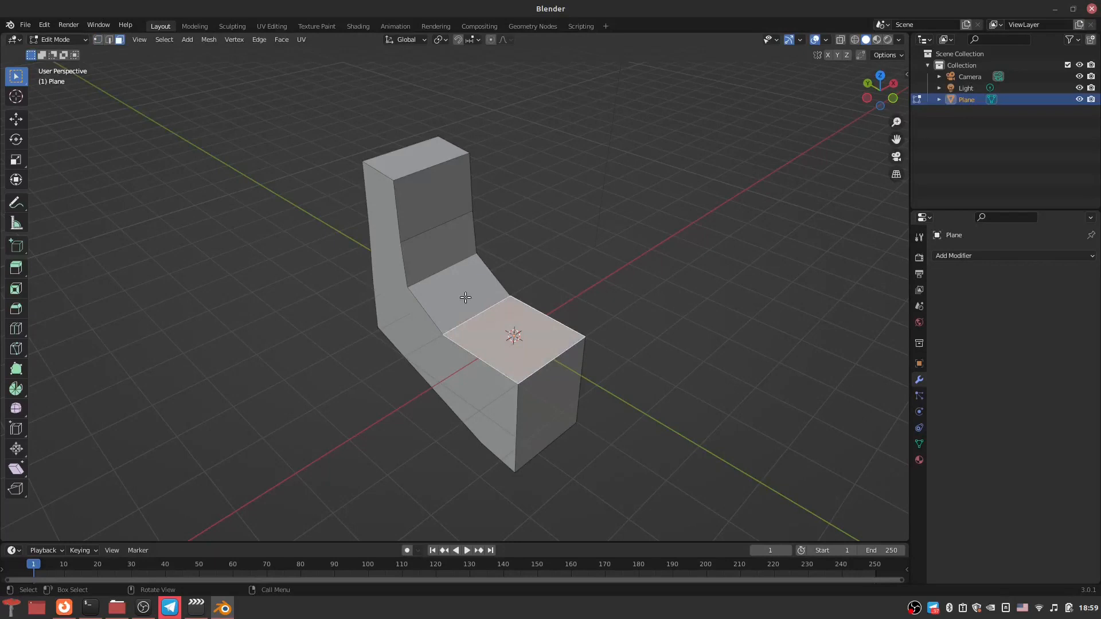
Step: Add and apply a Triangulate modifier on the L-shaped Plane object, and open its mesh in Edit Mode
click(465, 298)
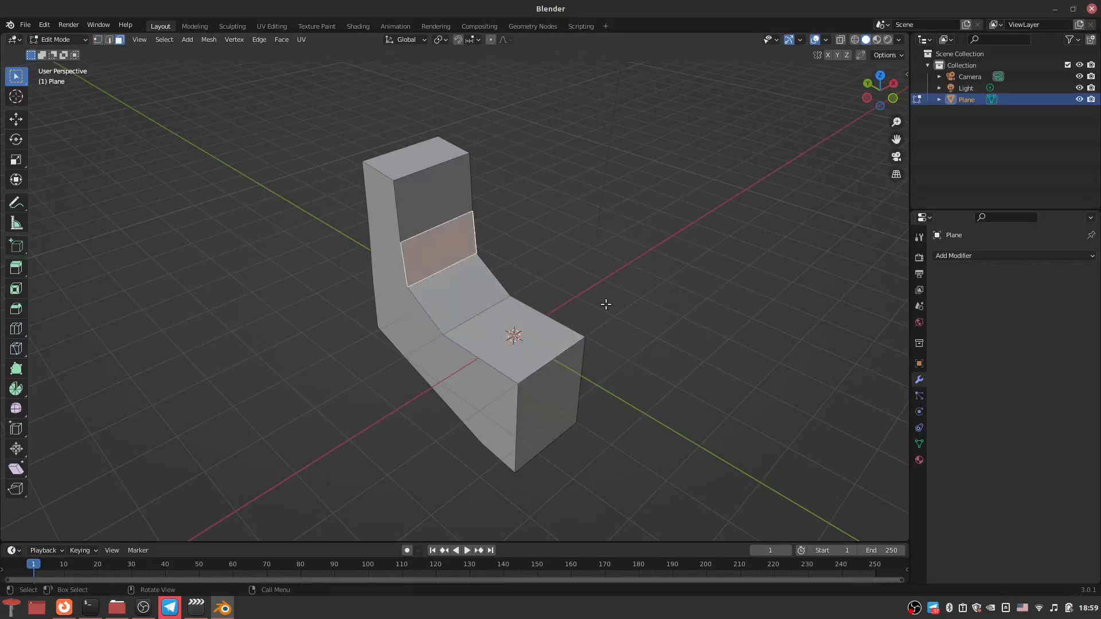
key(Tab)
click(992, 257)
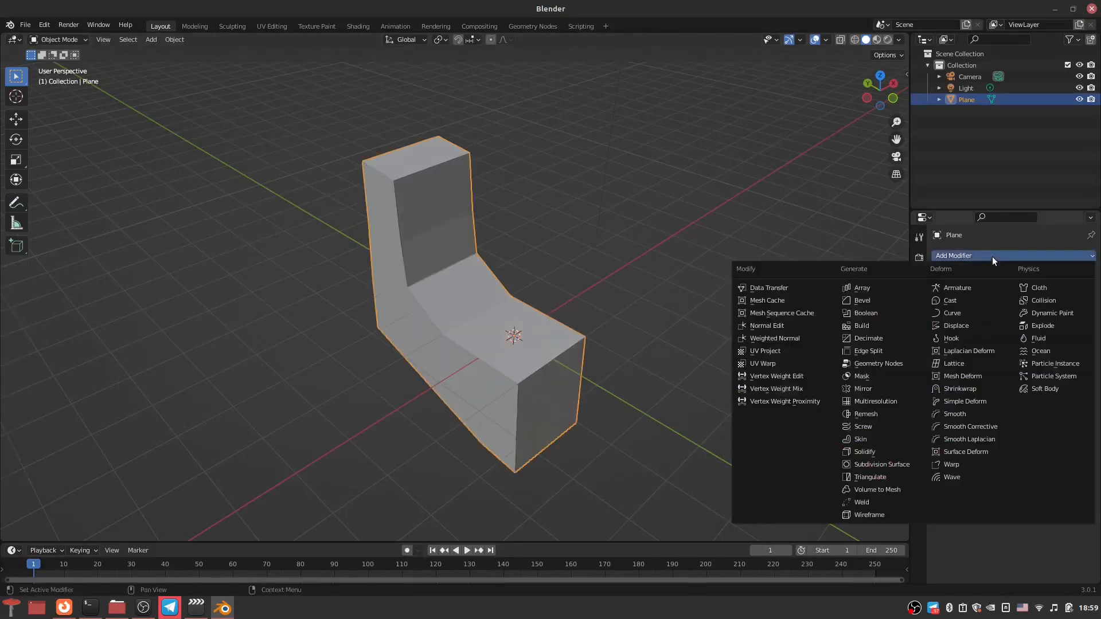
click(861, 478)
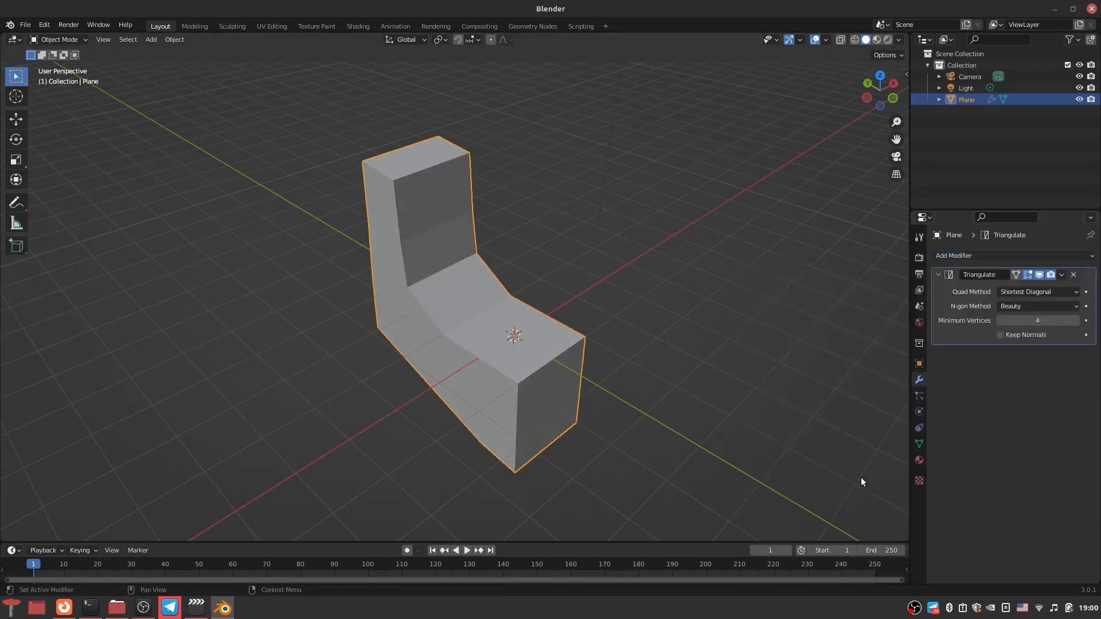
click(1061, 277)
click(1024, 288)
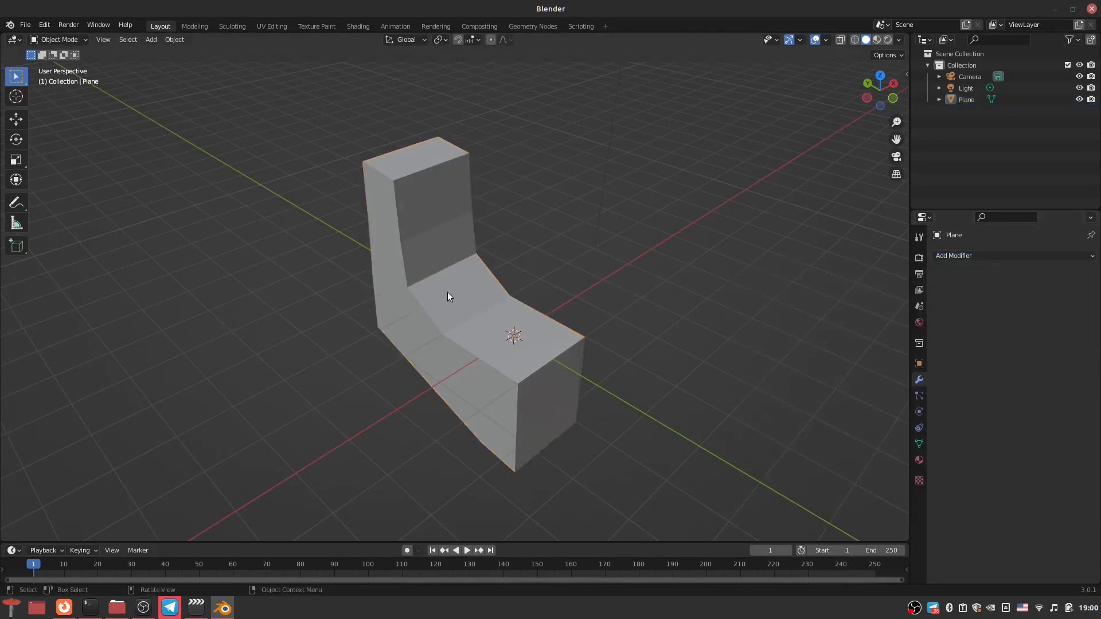
key(Tab)
middle_drag(491, 351, 553, 356)
scroll(512, 368, up, 2)
click(678, 213)
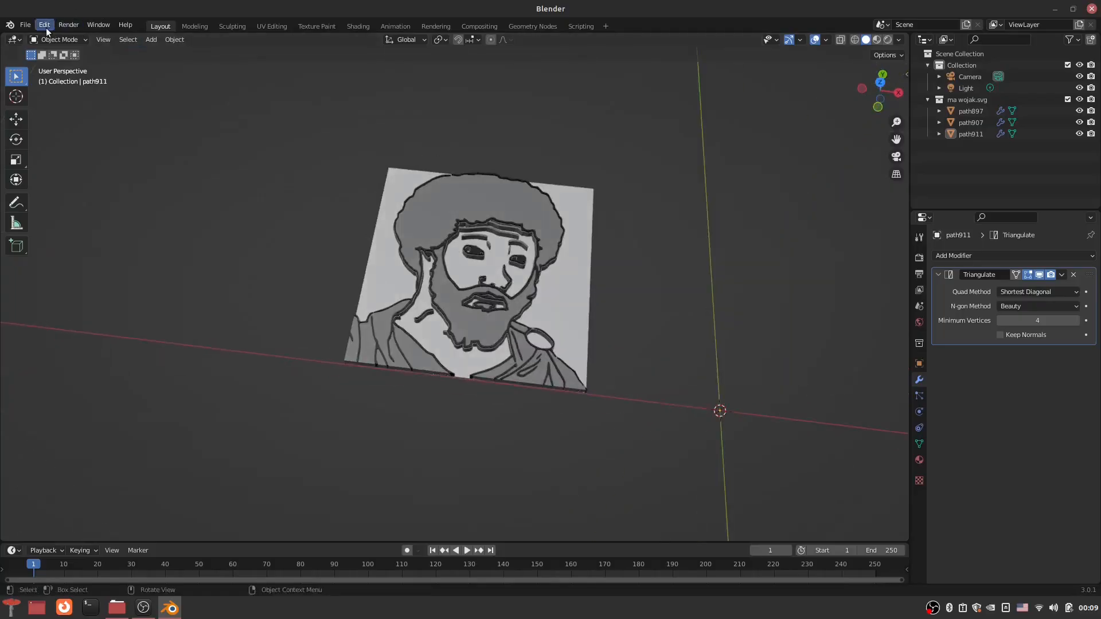
Step: Export the portrait as an STL file named ma wojak.stl to the Desktop folder
click(24, 25)
mouse_move(81, 190)
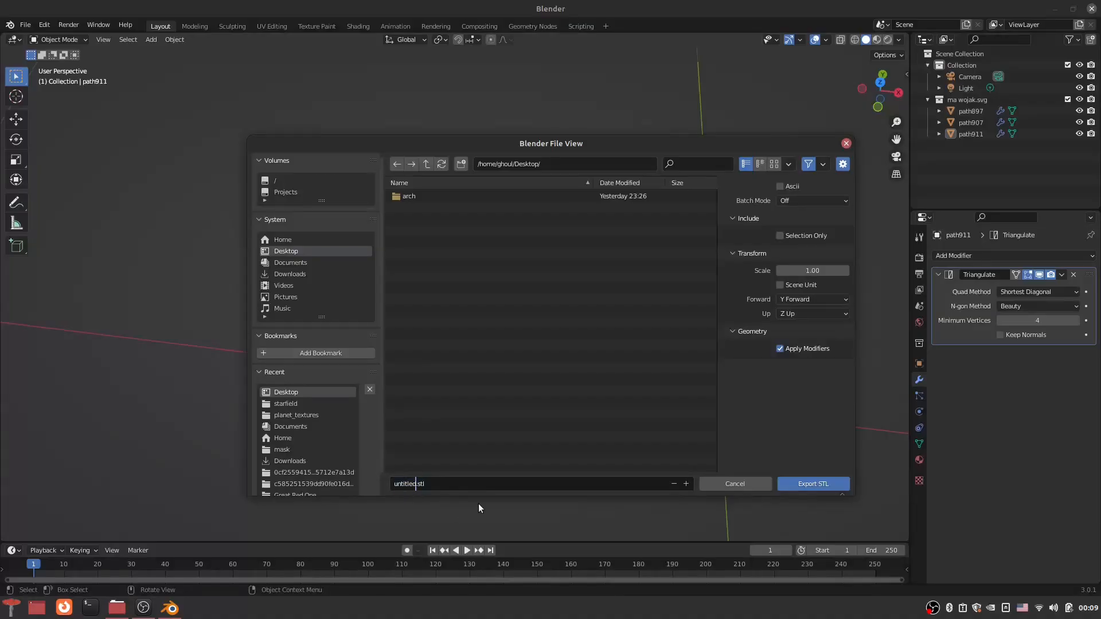
key(BackSpace)
key(BackSpace)
key(BackSpace)
key(BackSpace)
key(BackSpace)
key(BackSpace)
key(BackSpace)
key(BackSpace)
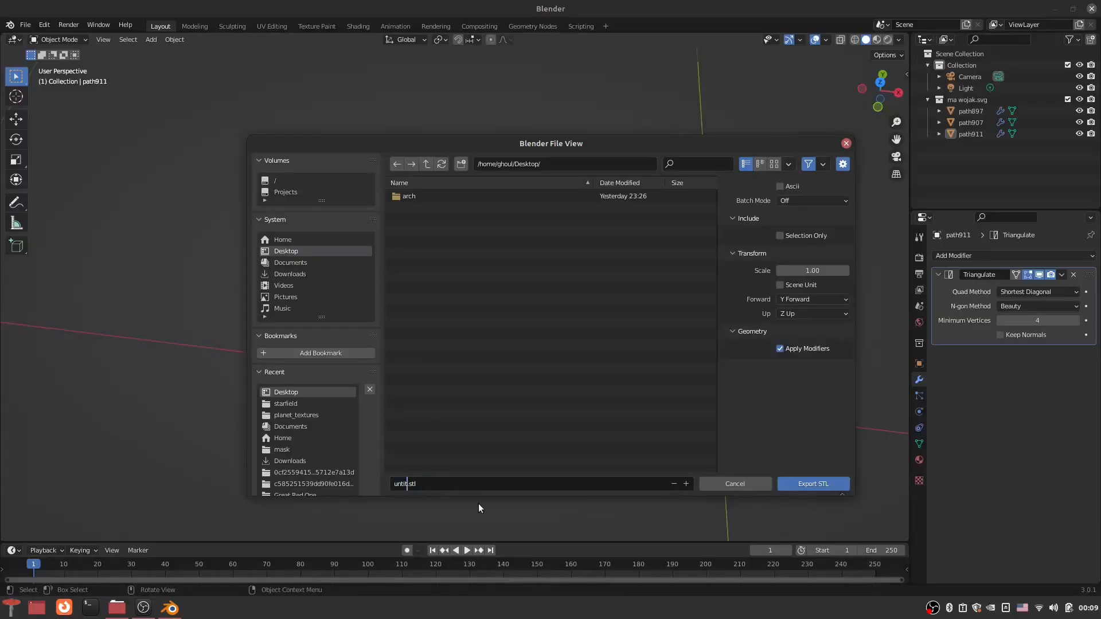
text(ma wojak)
click(817, 488)
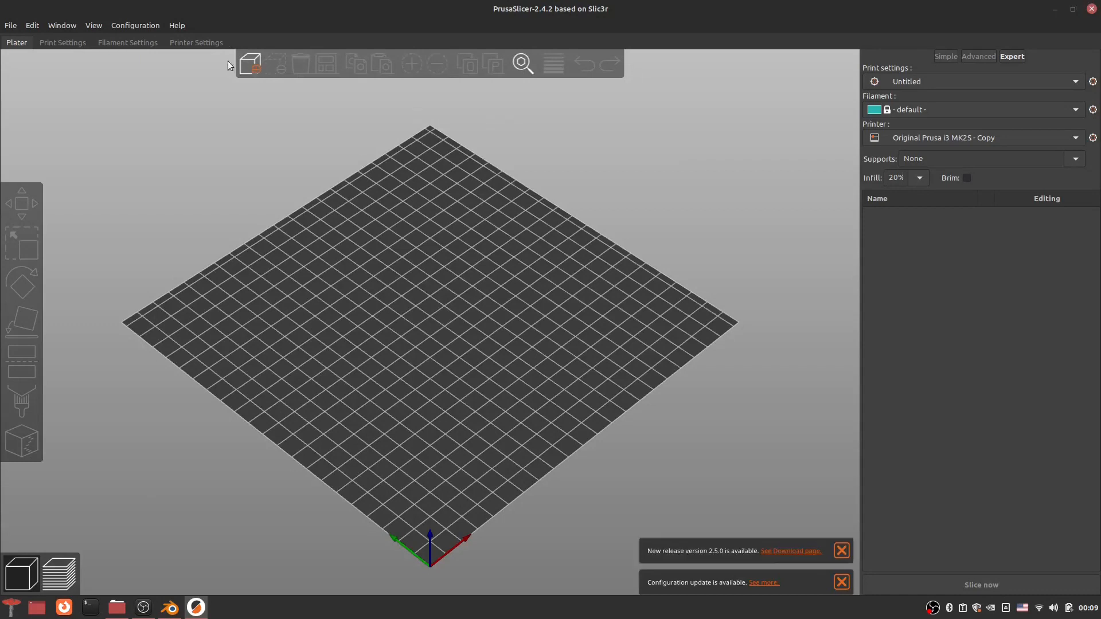
Step: Switch to PrusaSlicer and load ma wojak.stl from the Desktop onto the print bed
drag(552, 341, 483, 203)
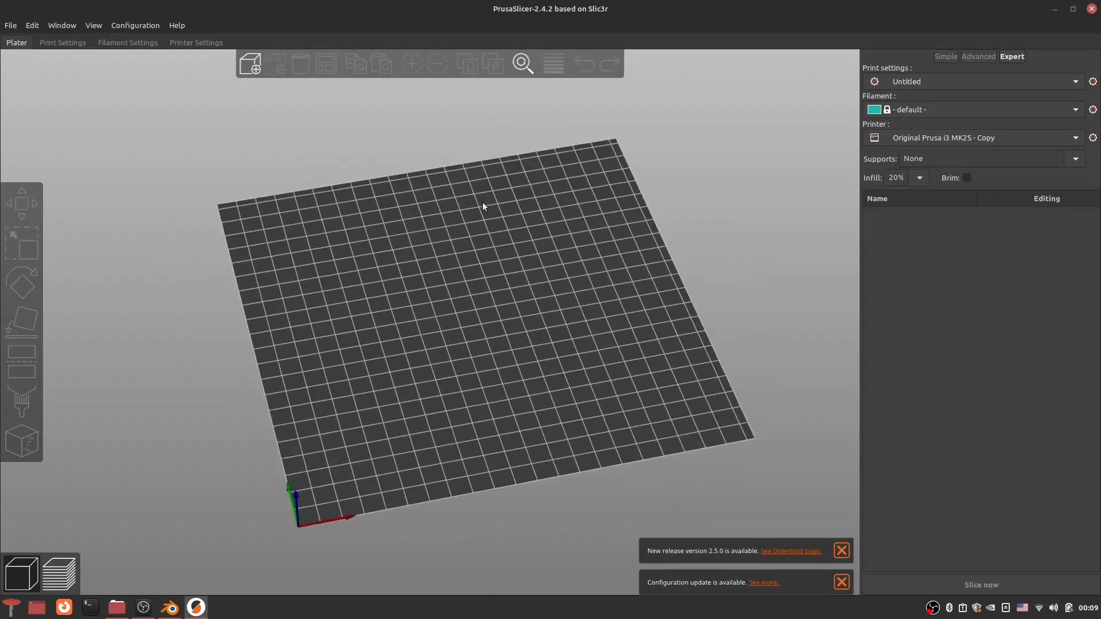
click(254, 68)
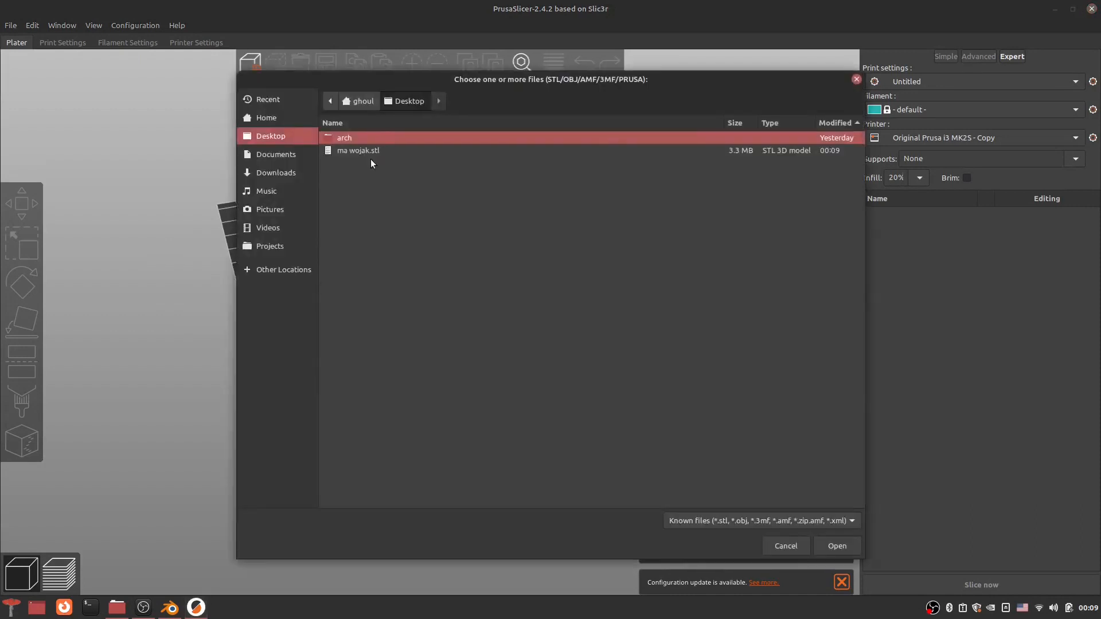
double_click(367, 151)
Step: Resize the portrait model on the print bed with the Scale tool and slice it
click(13, 245)
drag(643, 492, 511, 383)
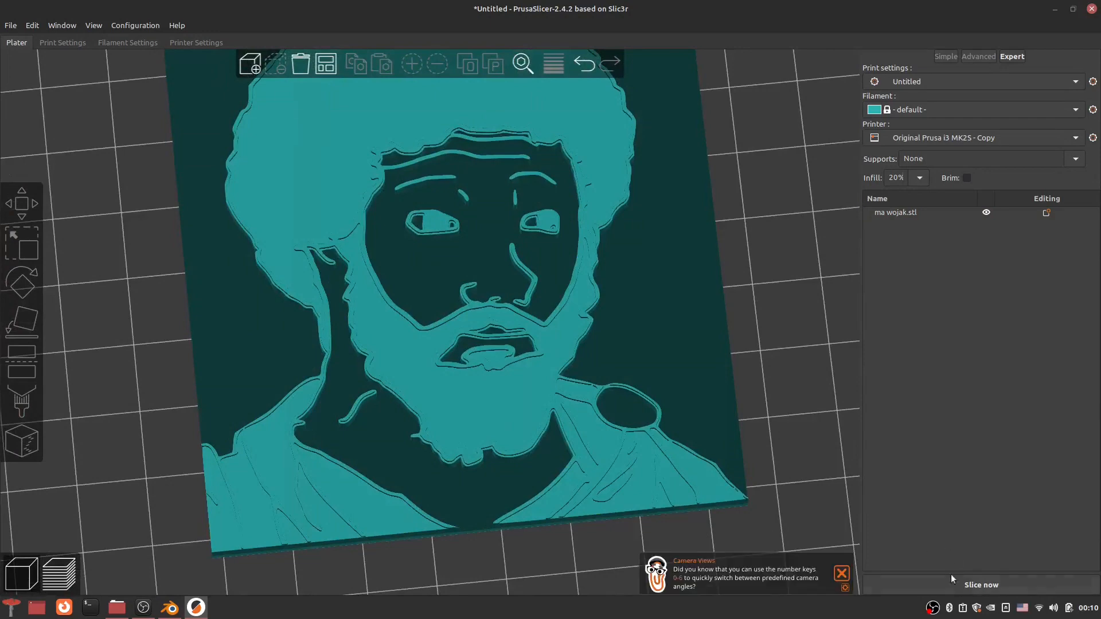
click(953, 581)
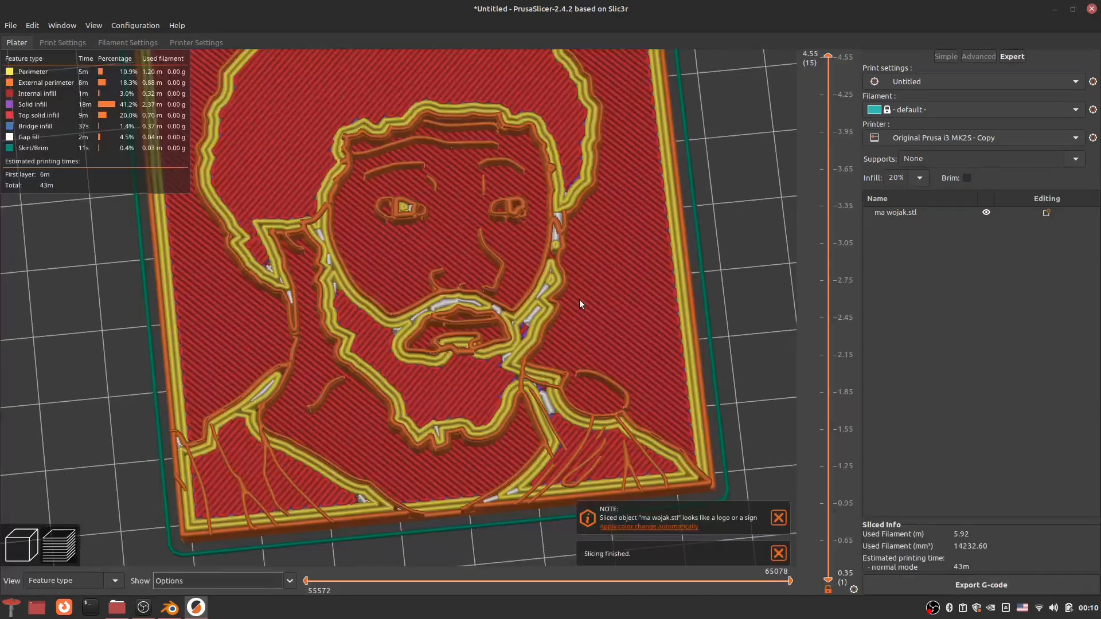
Step: Examine the sliced portrait's layers by lowering the layer preview to 1.55 mm and returning it to the top layer
drag(745, 236, 722, 210)
right_drag(709, 396, 552, 343)
scroll(553, 343, up, 10)
drag(552, 343, 540, 338)
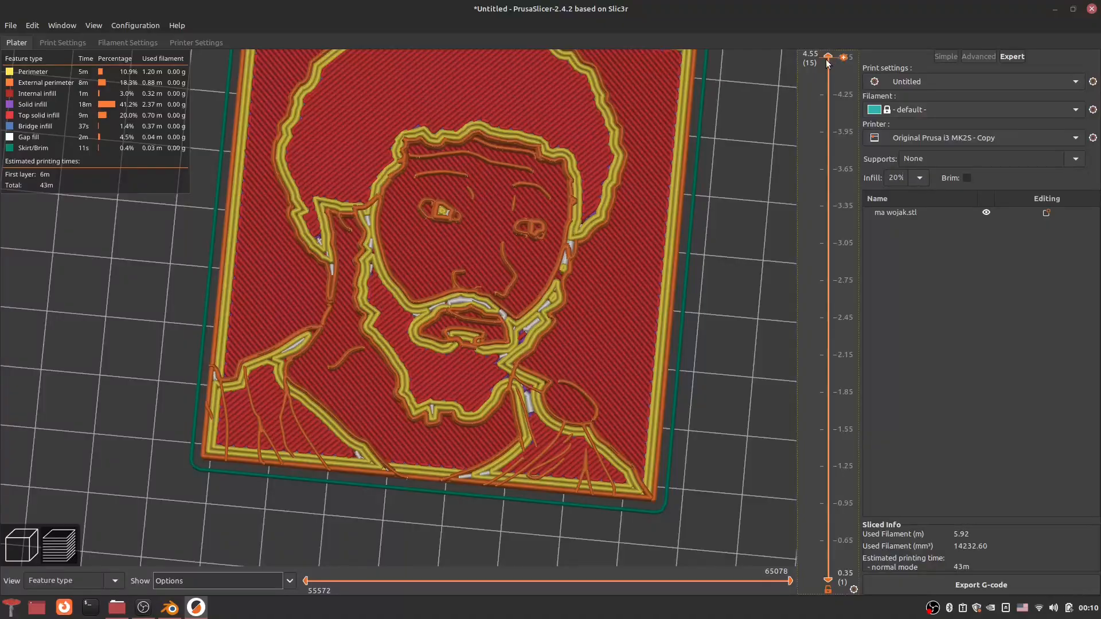
drag(841, 405, 853, 431)
drag(842, 388, 821, 434)
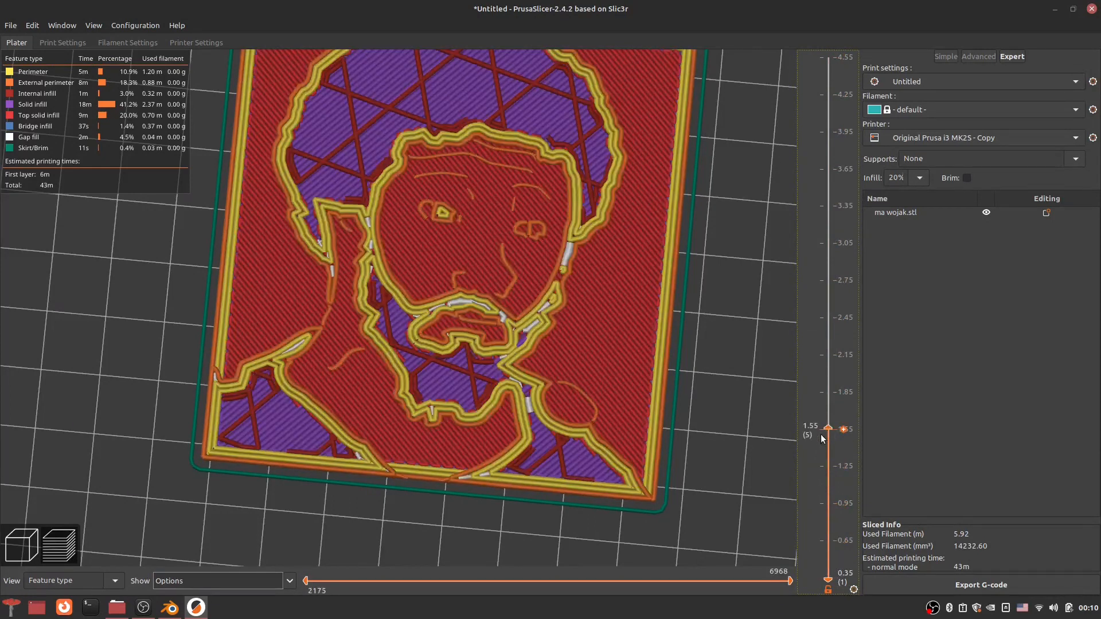
drag(818, 352, 830, 32)
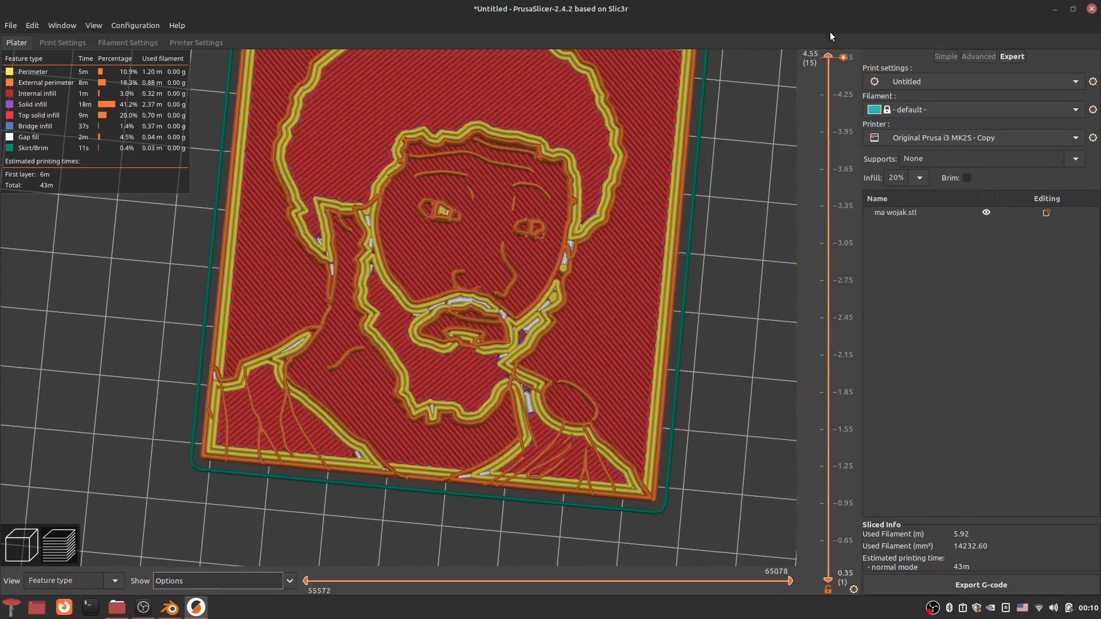